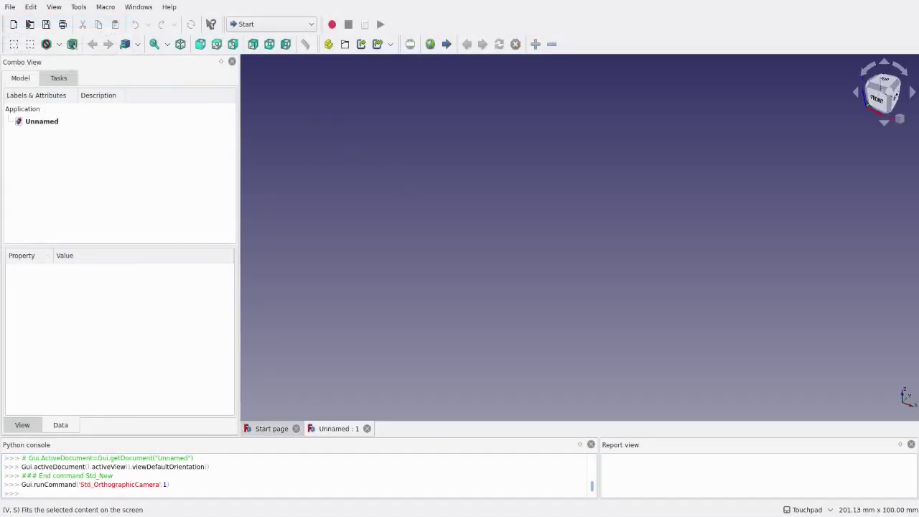
Import front.svg, side.svg, top.svg and sideCut.svg as geometry using importSVG
click(10, 6)
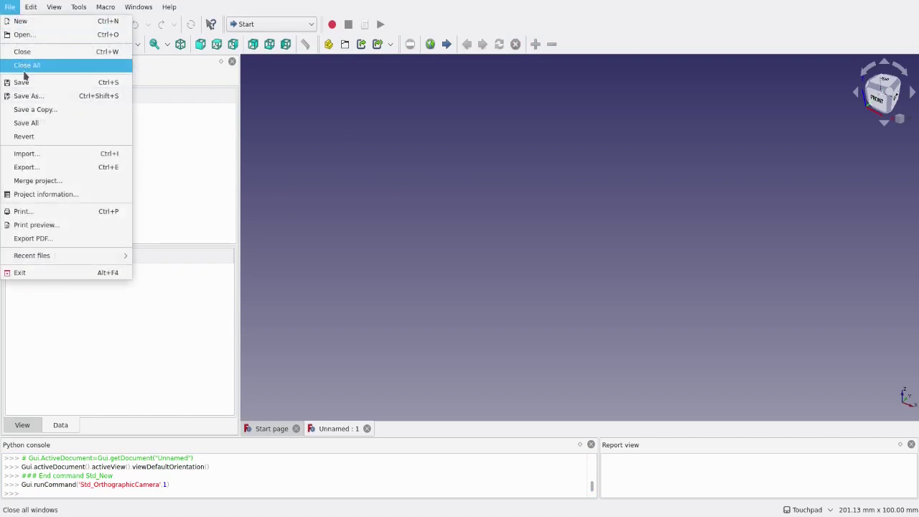
click(25, 153)
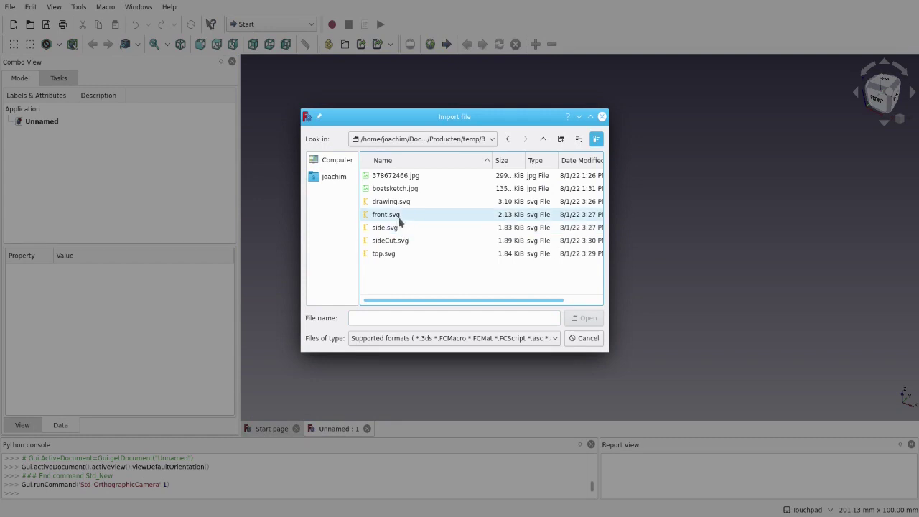
click(398, 217)
ctrl+click(398, 228)
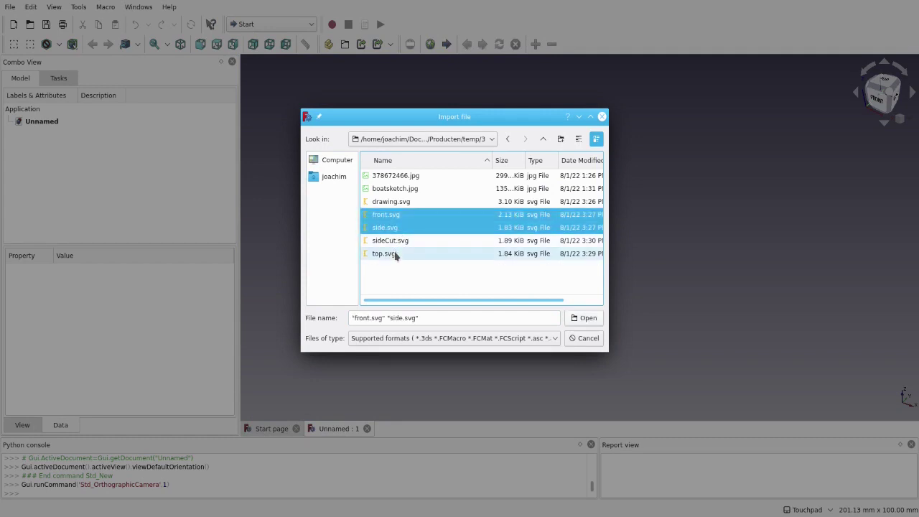
ctrl+click(394, 255)
ctrl+click(401, 241)
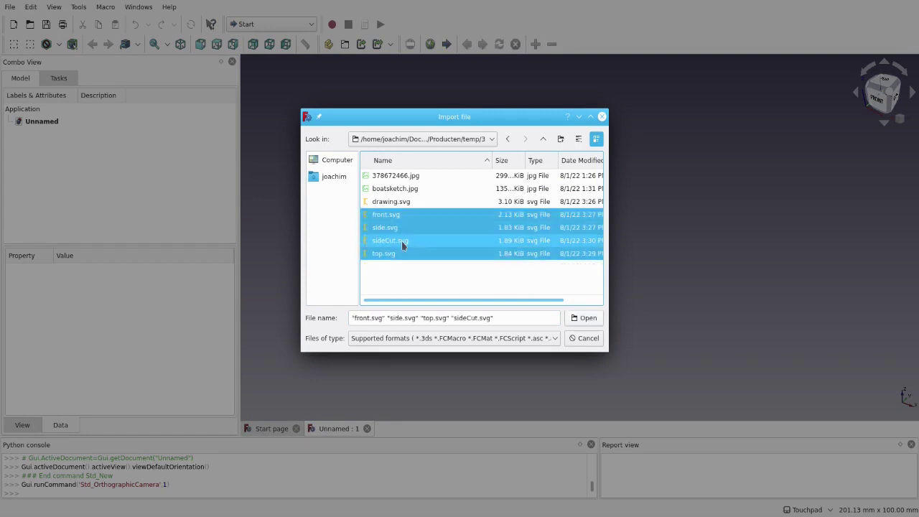
click(592, 319)
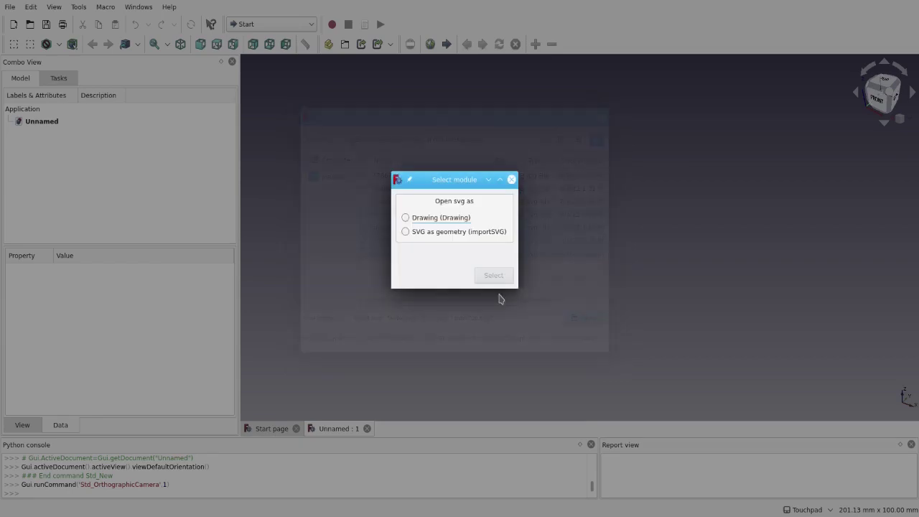
click(420, 232)
click(505, 278)
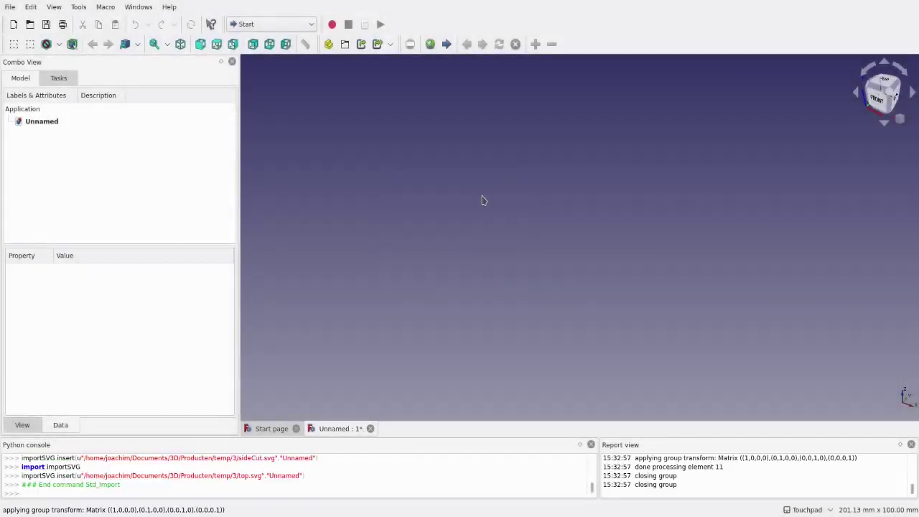
mouse_move(500, 293)
middle_down()
mouse_move(458, 256)
mouse_move(468, 260)
mouse_move(478, 325)
mouse_move(459, 287)
middle_up()
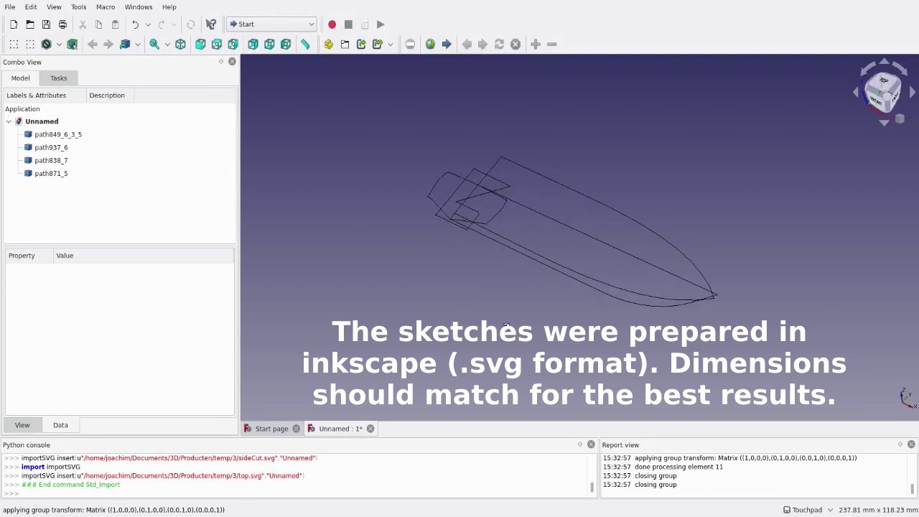
click(272, 23)
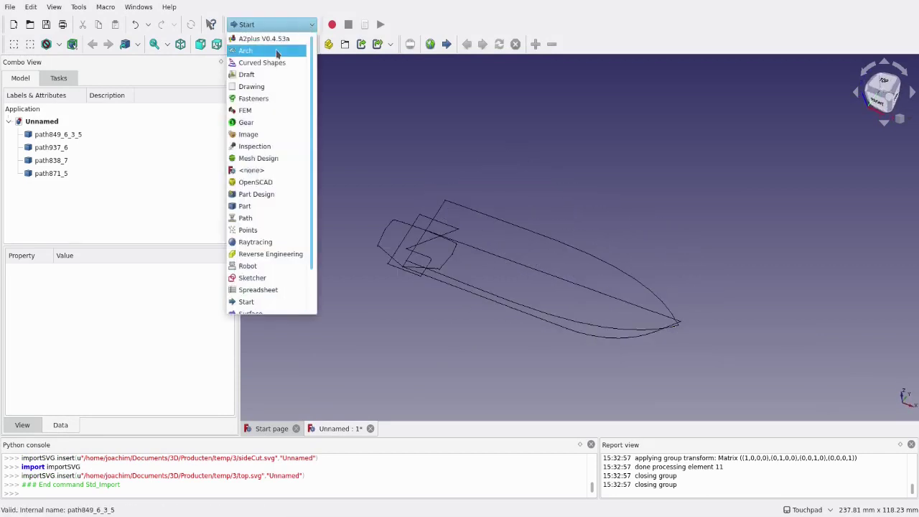
In the Draft workbench, convert path849_6_3_5 and path937_6 into sketches
click(248, 74)
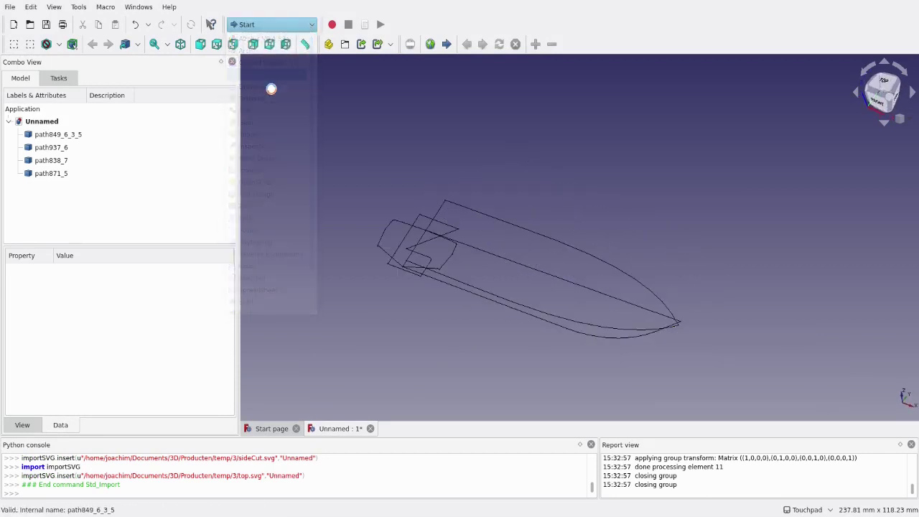
click(60, 137)
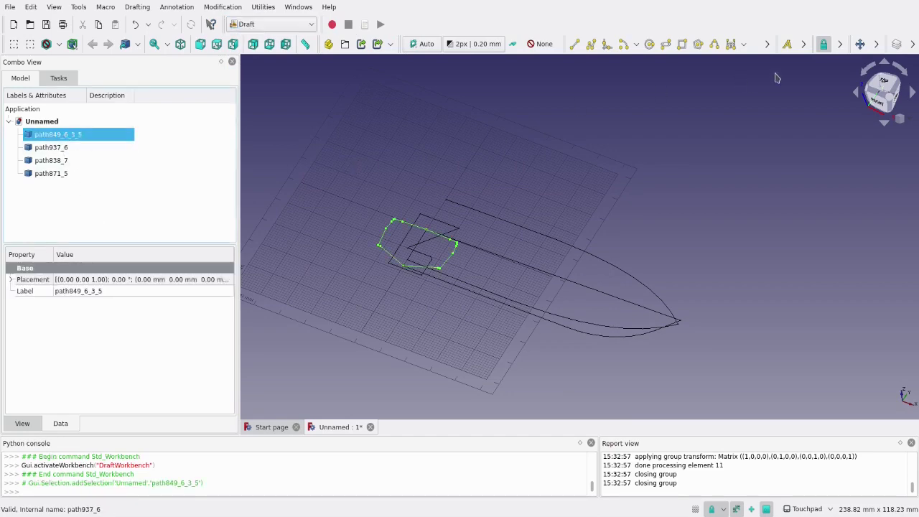
click(876, 46)
click(824, 119)
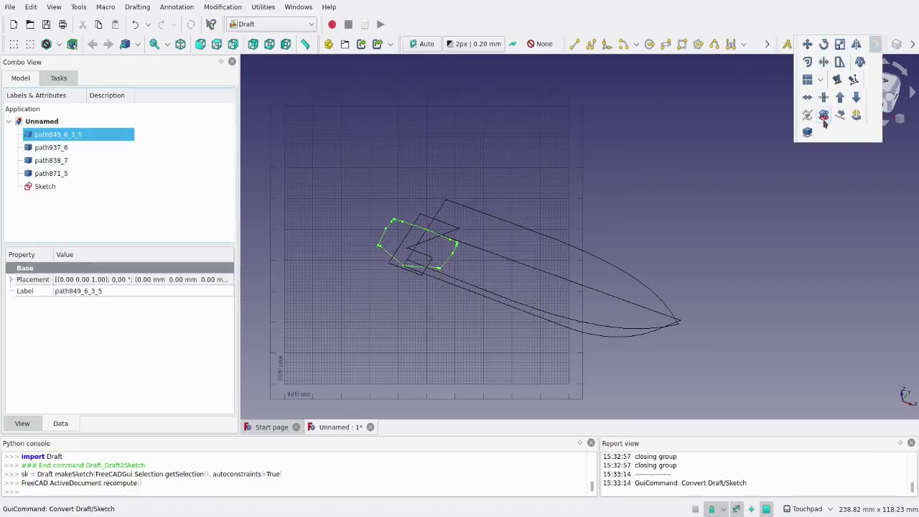
click(50, 135)
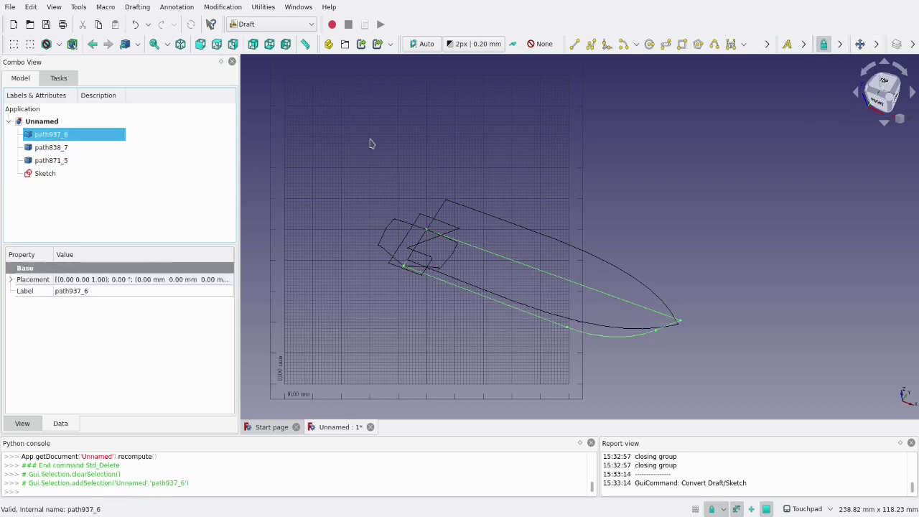
click(877, 46)
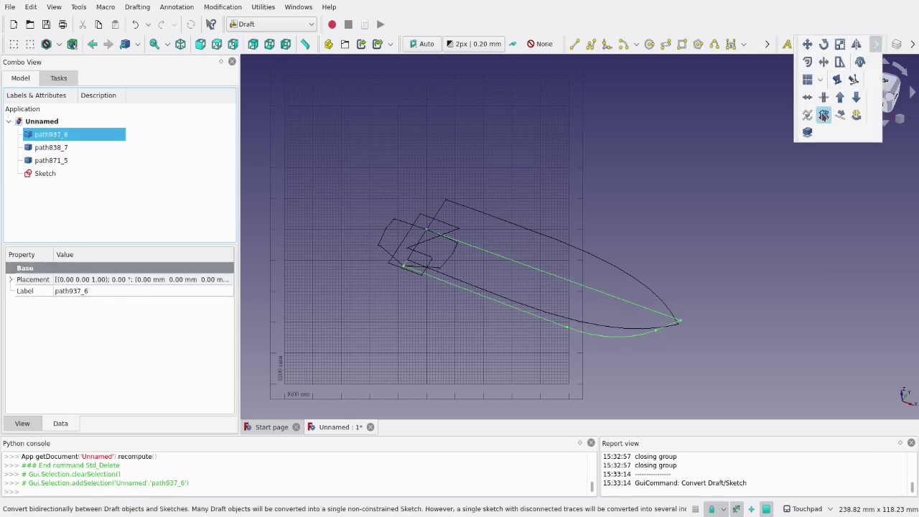
click(823, 115)
Convert path838_7 and path871_5 into sketches, then select Sketch001
click(51, 135)
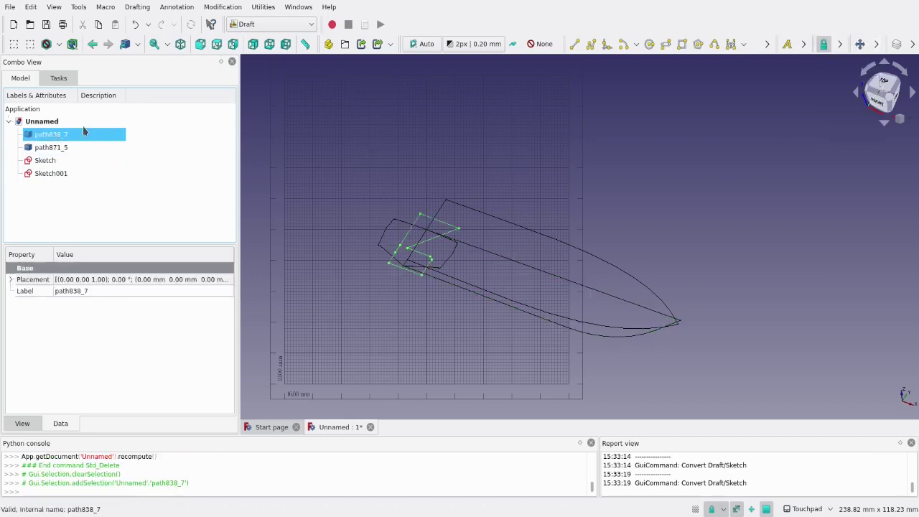
click(875, 46)
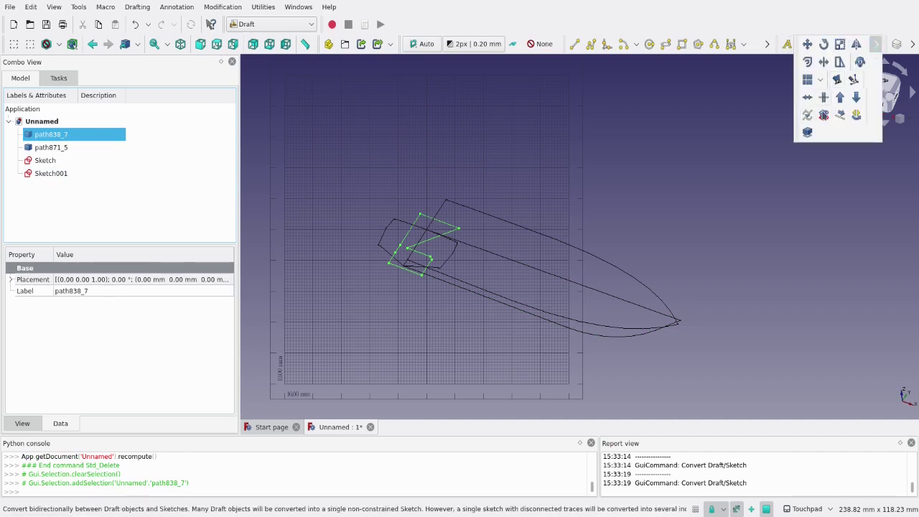
click(823, 115)
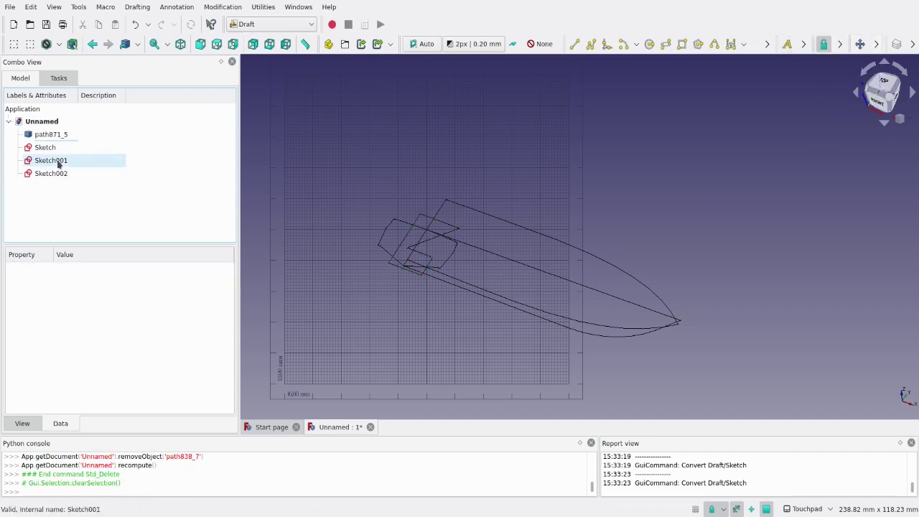
click(50, 134)
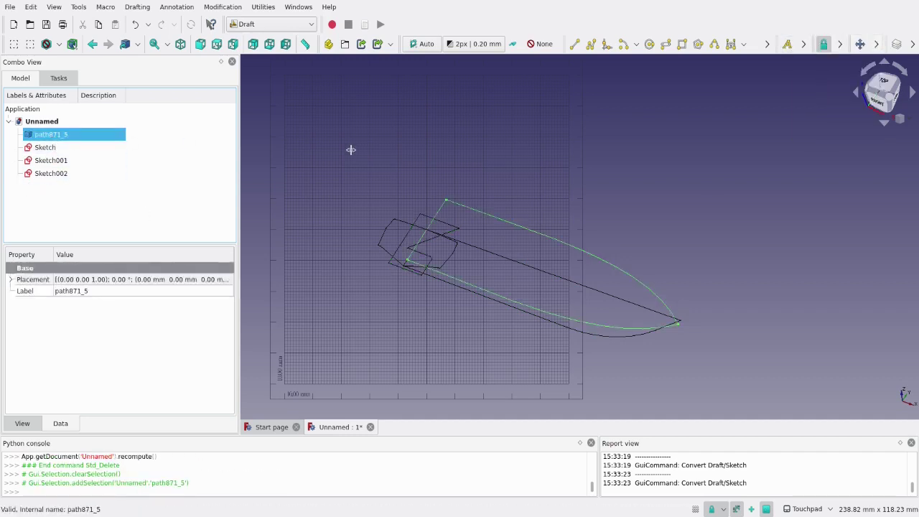
click(875, 44)
click(823, 115)
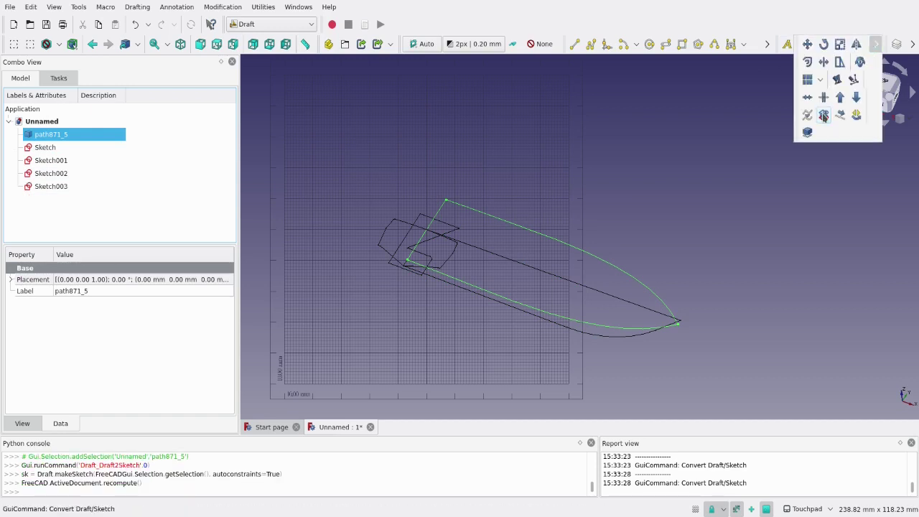
click(51, 147)
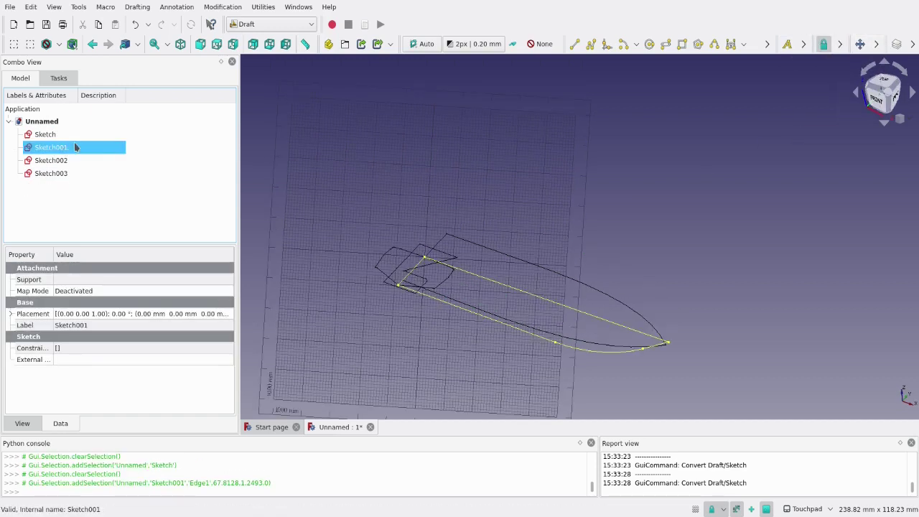
In the Sketcher workbench, rotate Sketch001 90° about the x-axis
click(273, 25)
click(254, 279)
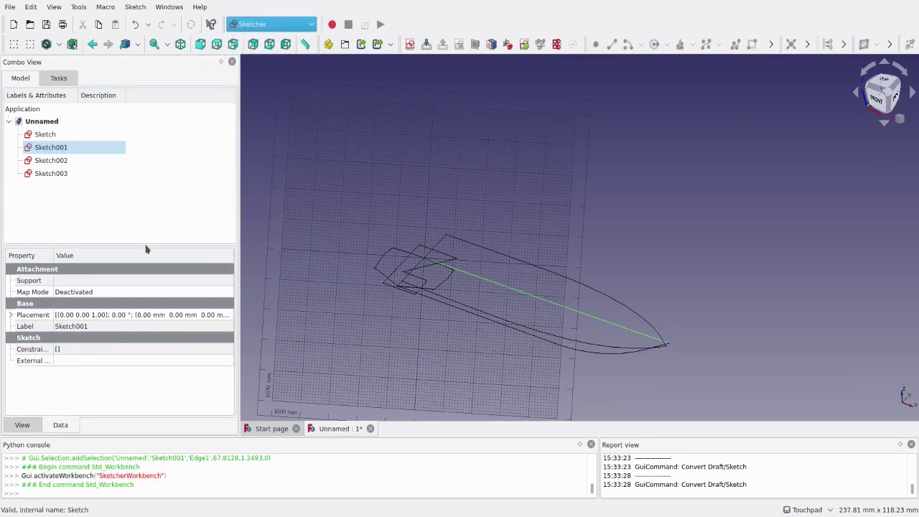
click(226, 313)
click(225, 314)
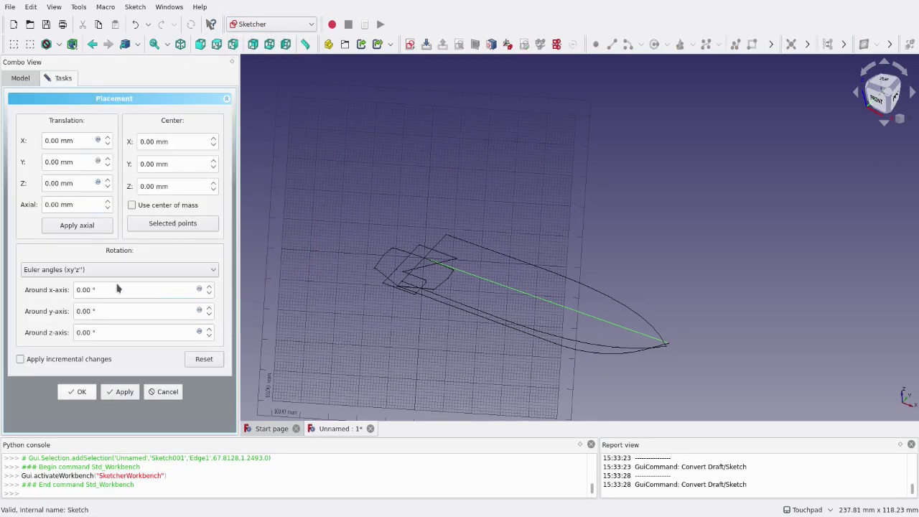
click(210, 288)
click(209, 288)
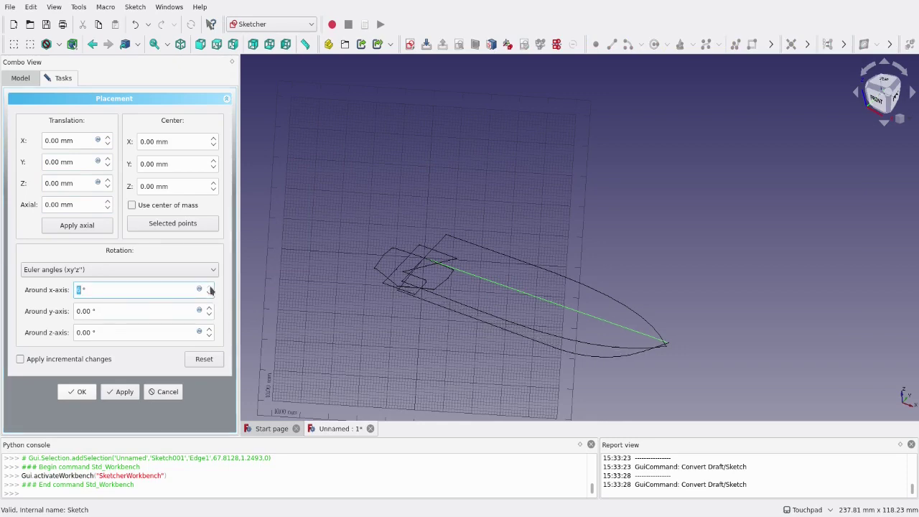
text(9)
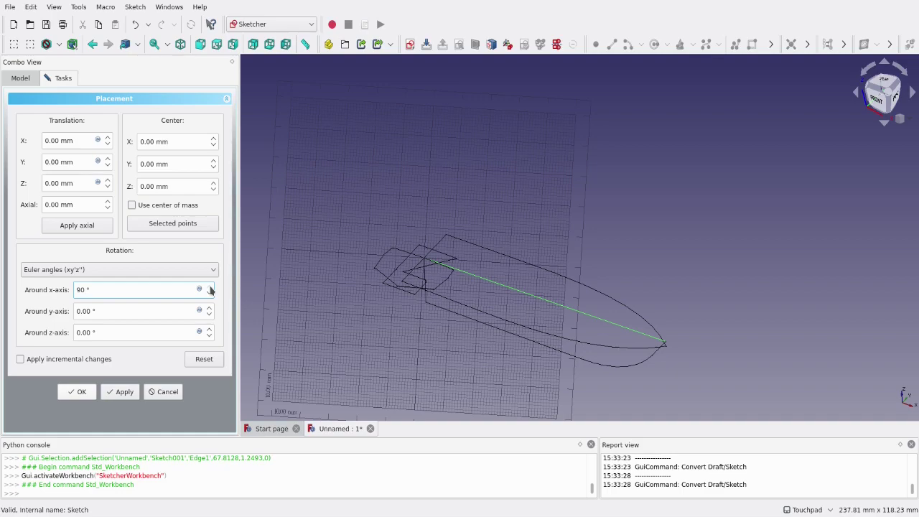
click(82, 392)
Rotate Sketch002 90° about the x-axis
mouse_move(637, 362)
middle_down()
mouse_move(661, 304)
mouse_move(677, 339)
mouse_move(539, 333)
mouse_move(406, 287)
middle_up()
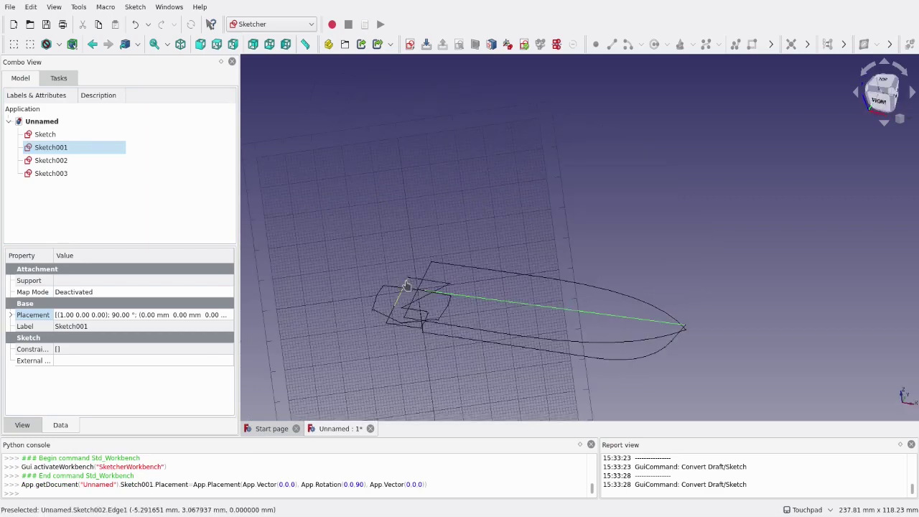
click(406, 287)
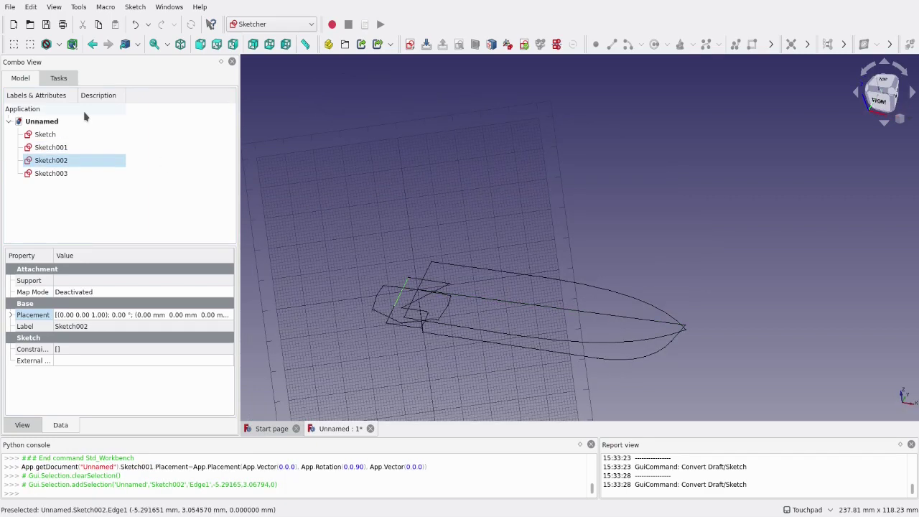
click(225, 317)
click(228, 316)
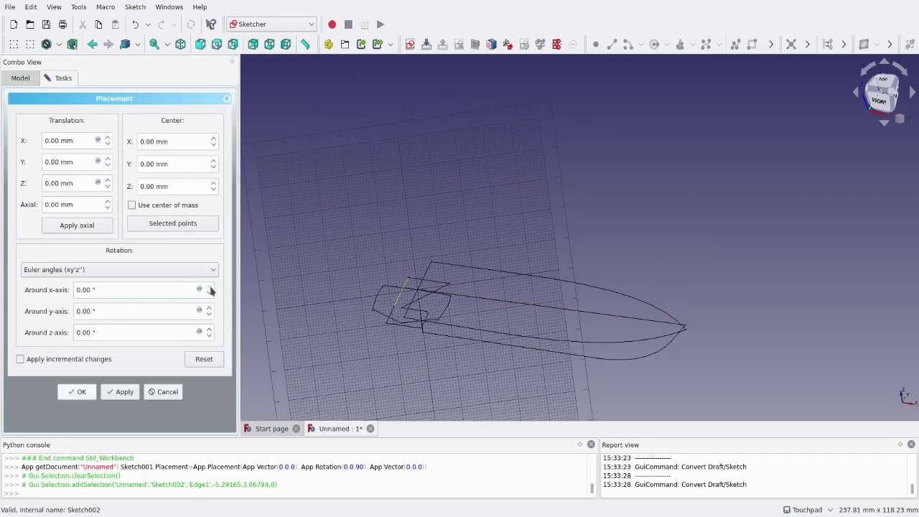
text(90)
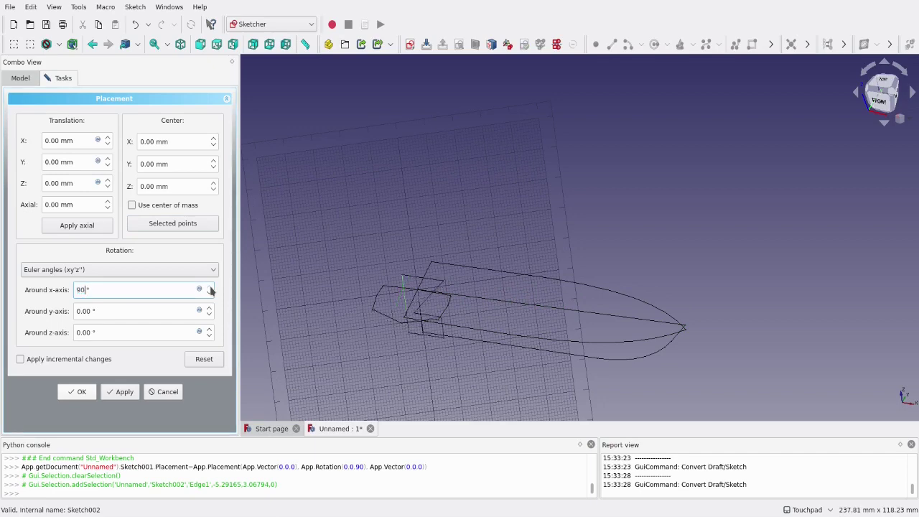
click(76, 393)
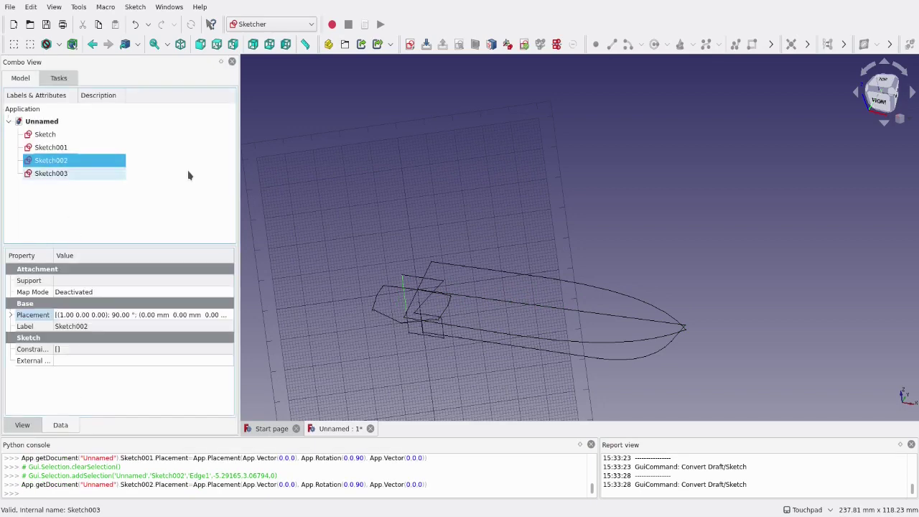
Set Sketch's placement to -90° about z and 90° about x
click(379, 296)
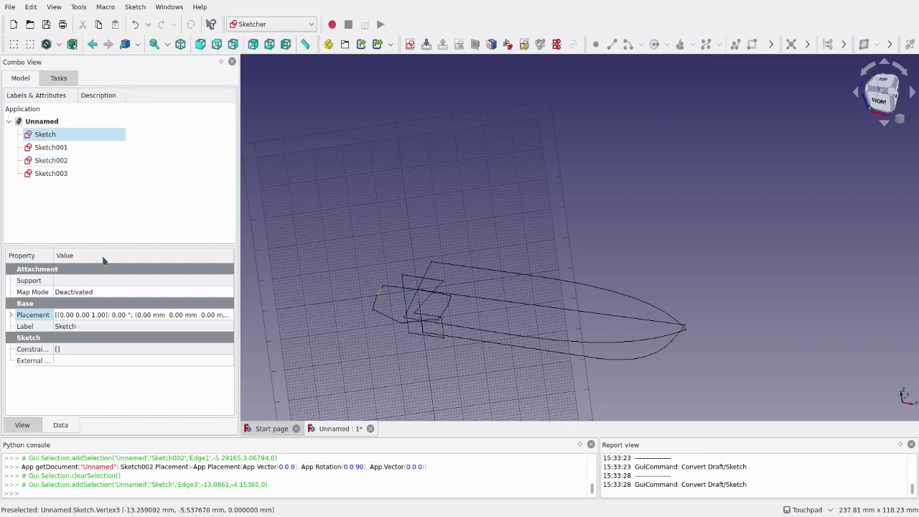
click(229, 314)
click(228, 315)
text(-90)
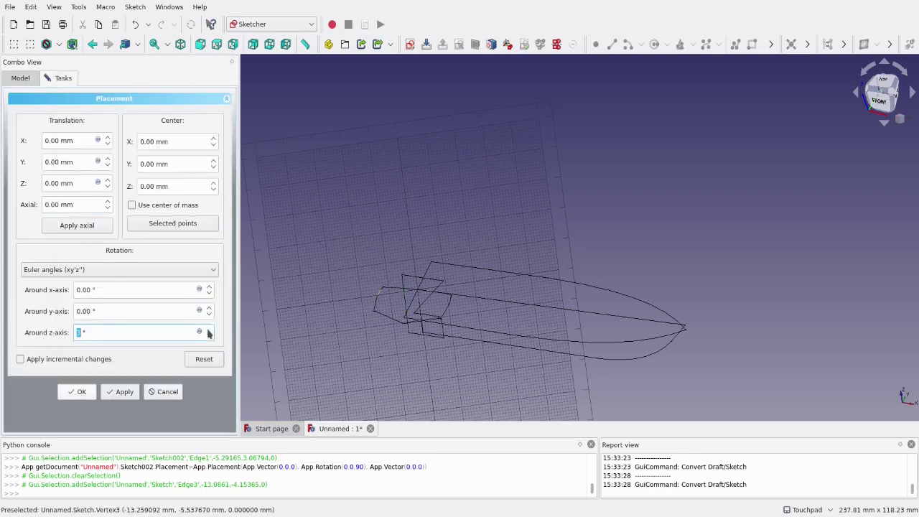
click(210, 291)
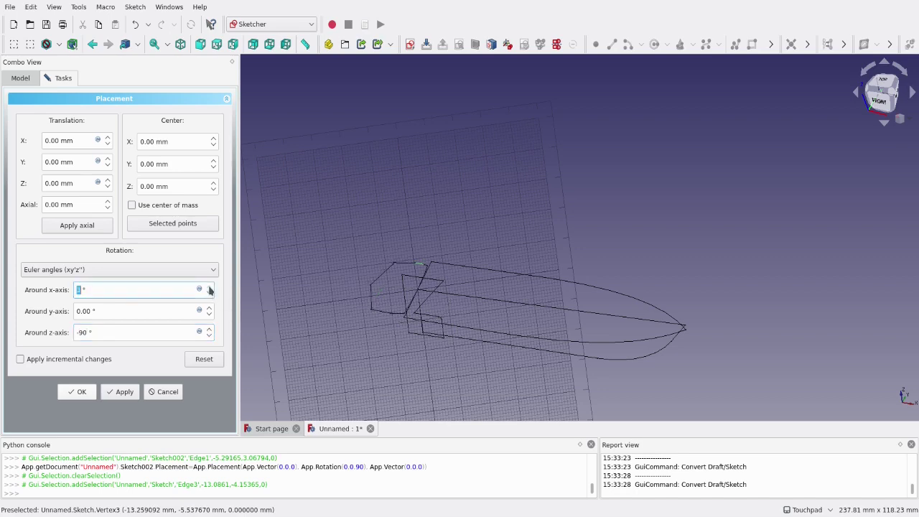
text(90)
click(81, 391)
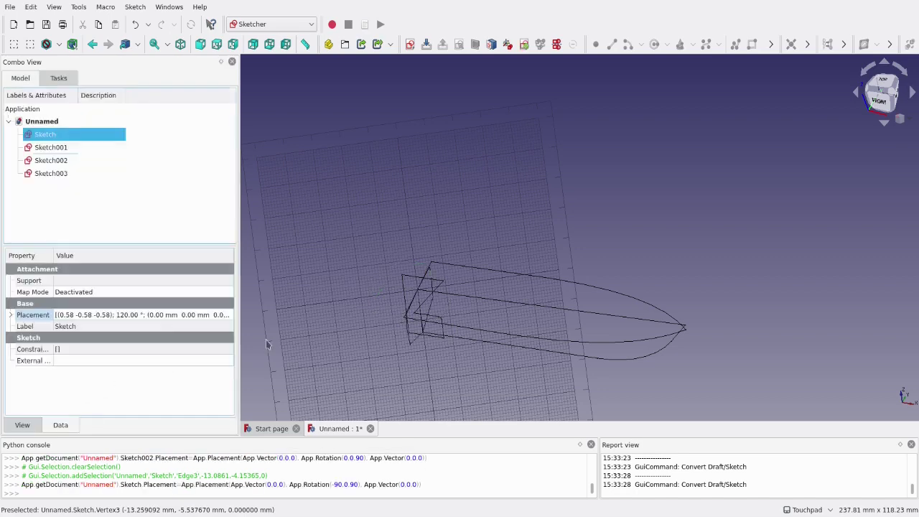
middle_drag(487, 313, 628, 242)
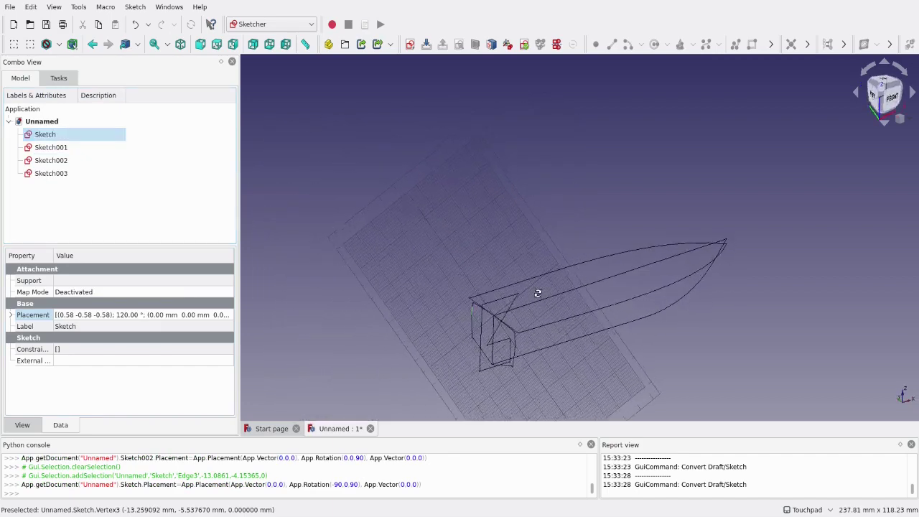
In Curved Shapes, build a CurvedArray of Sketch guided by Sketch001 and Sketch003
click(271, 23)
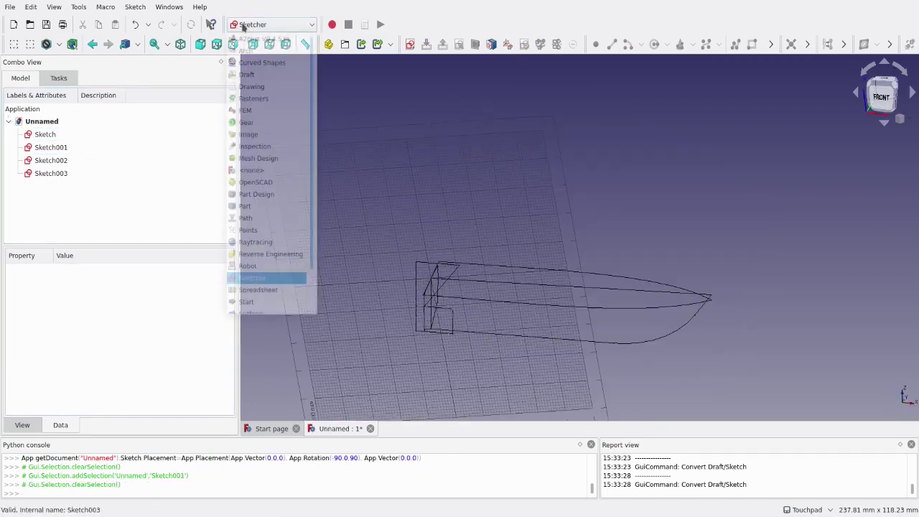
click(269, 62)
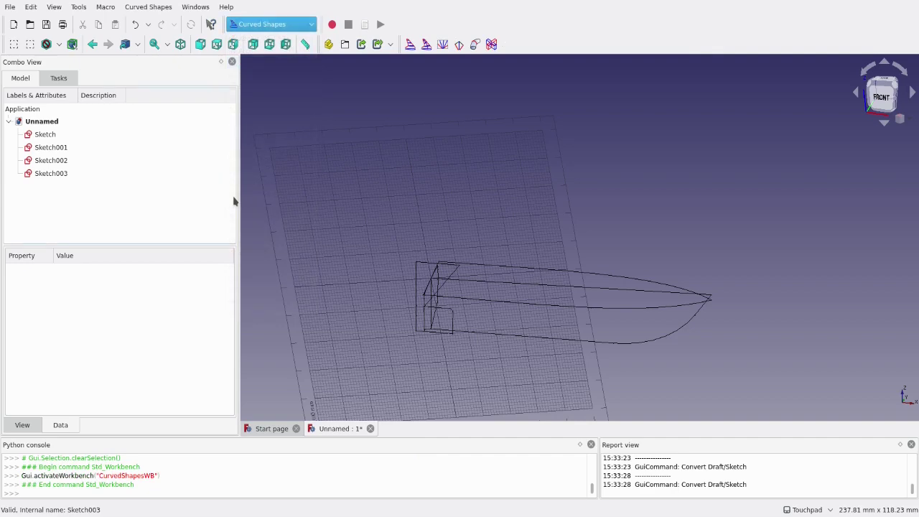
click(60, 137)
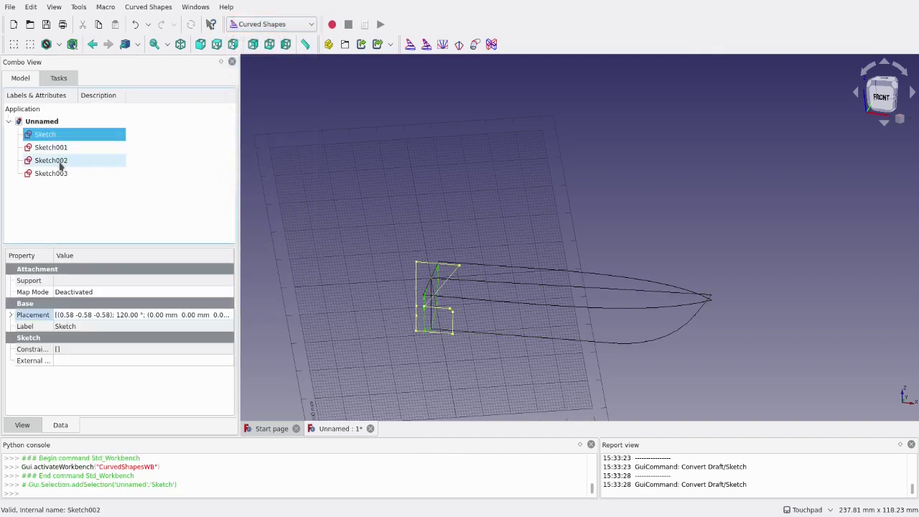
ctrl+click(59, 148)
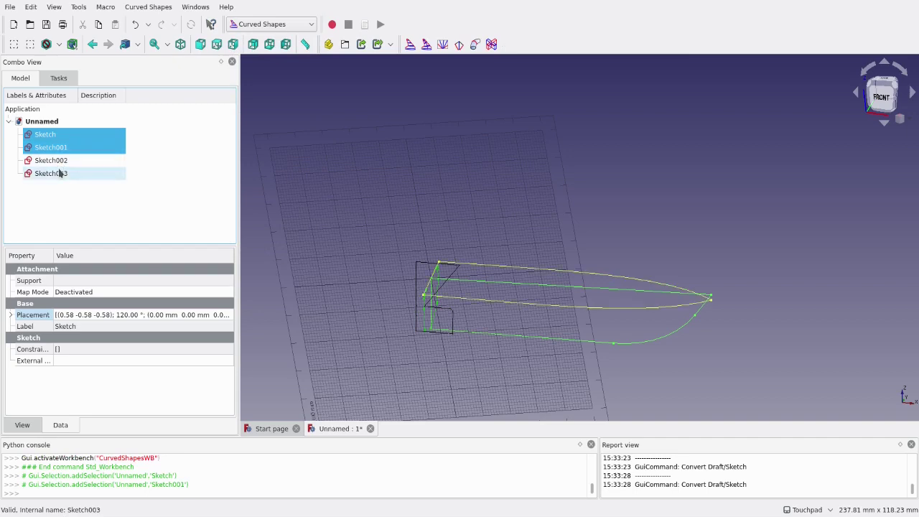
ctrl+click(60, 173)
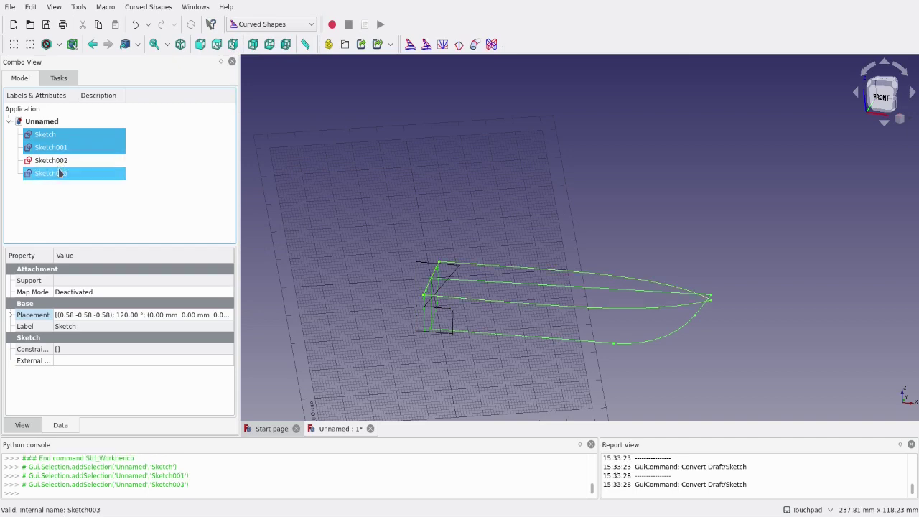
click(408, 46)
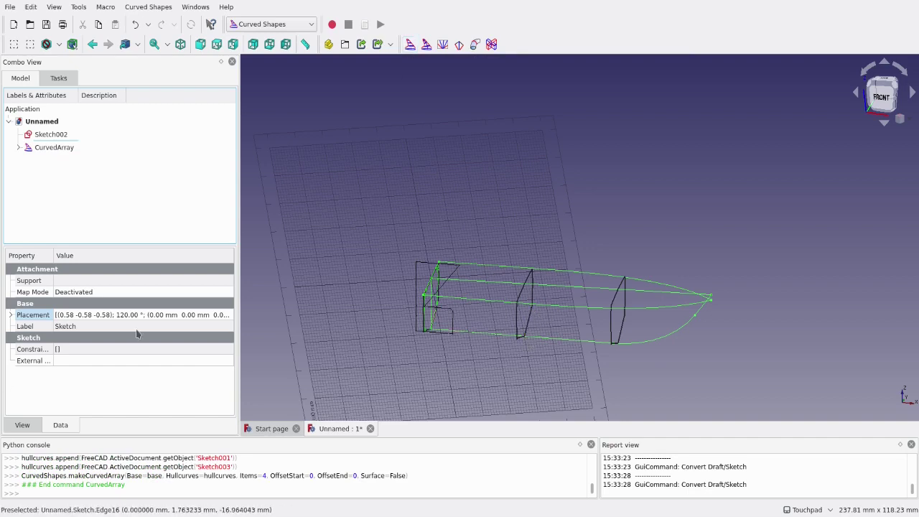
Set the CurvedArray to 50 items and Solid true
click(54, 147)
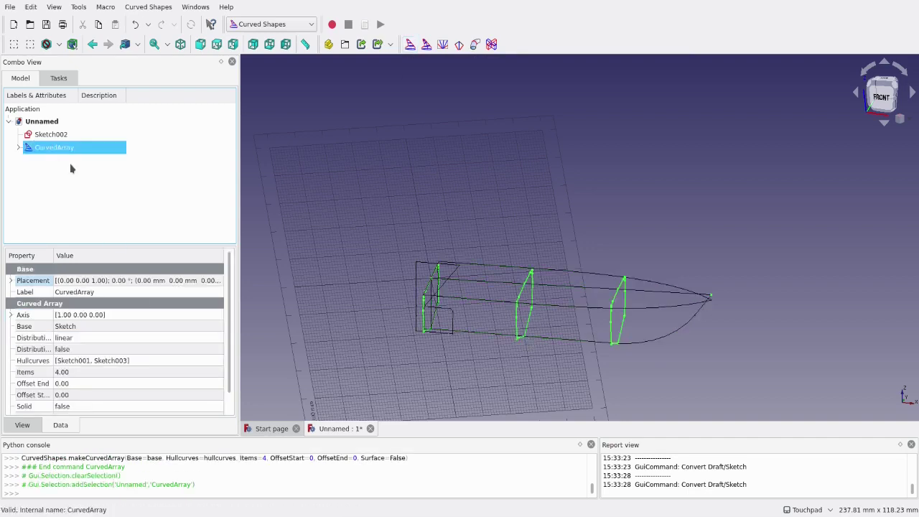
click(119, 372)
text(5)
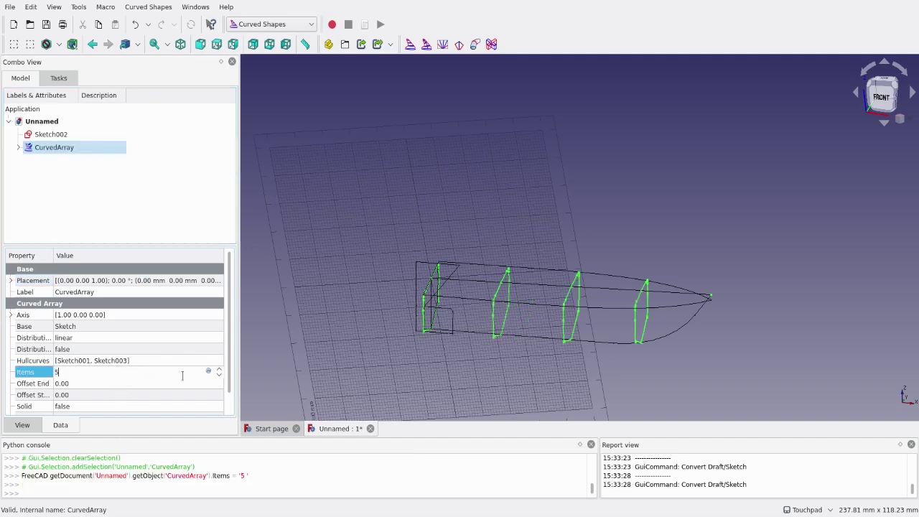
text(0)
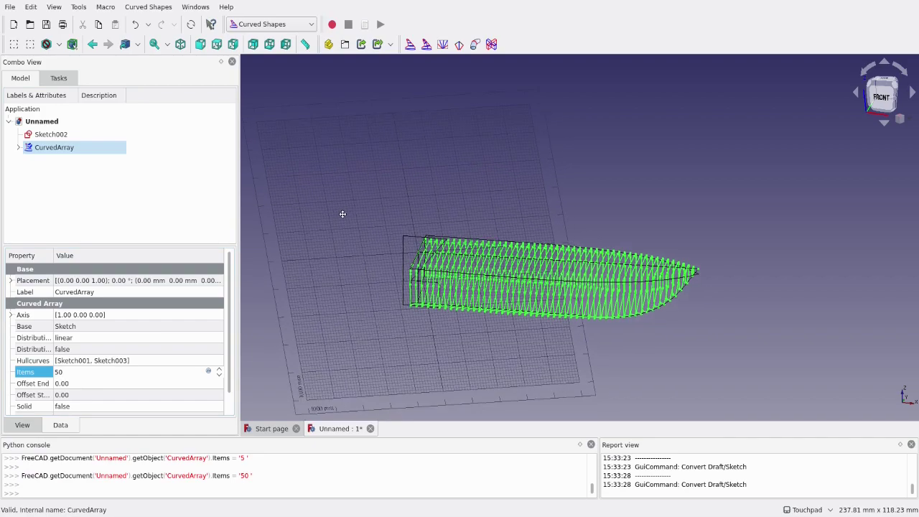
mouse_move(357, 238)
alt+mouse_down()
mouse_move(410, 239)
mouse_move(321, 217)
alt+mouse_up()
scroll(122, 366, down, 1)
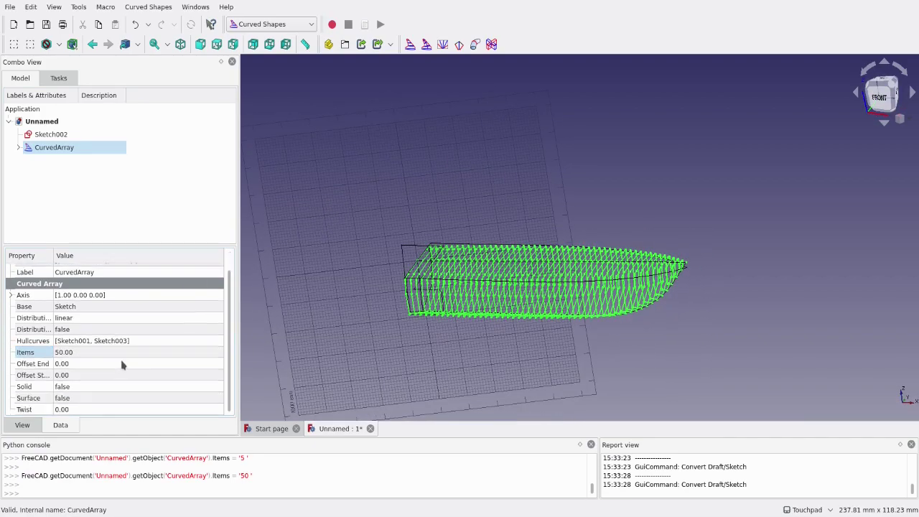
click(96, 387)
click(96, 387)
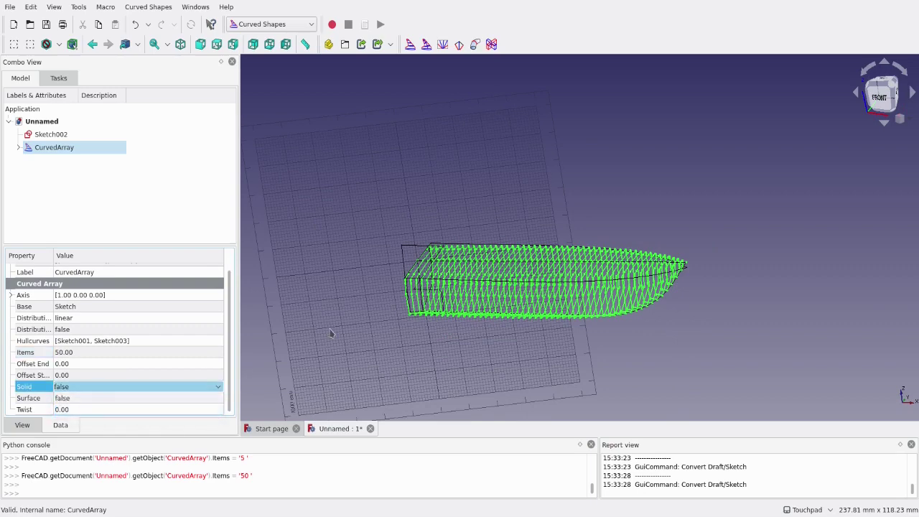
key(Down)
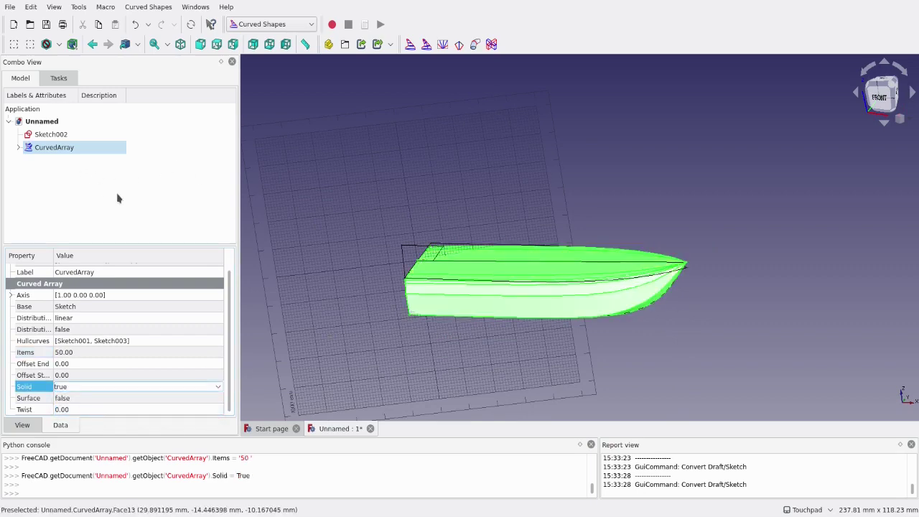
Inspect the solid hull from front, top and angled views, then switch to Part
click(632, 169)
key(1)
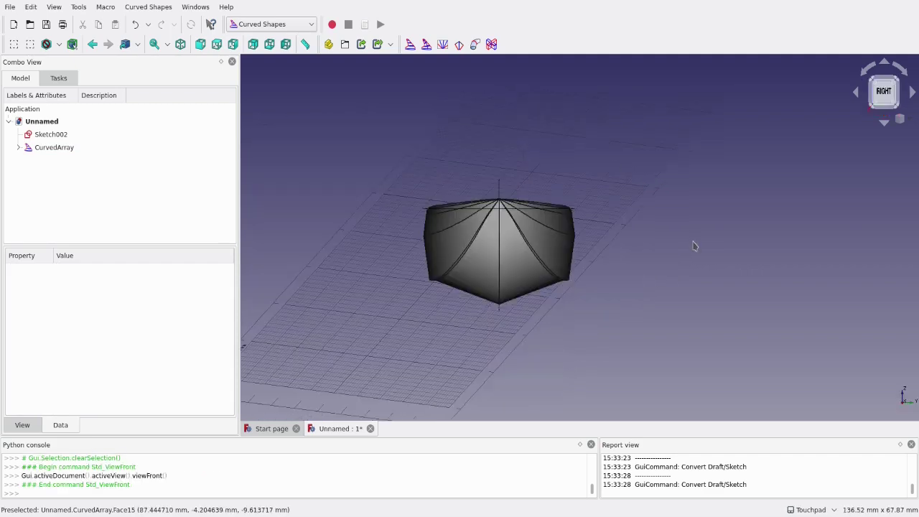
mouse_move(691, 244)
middle_down()
mouse_move(652, 259)
mouse_move(624, 311)
mouse_move(825, 141)
middle_up()
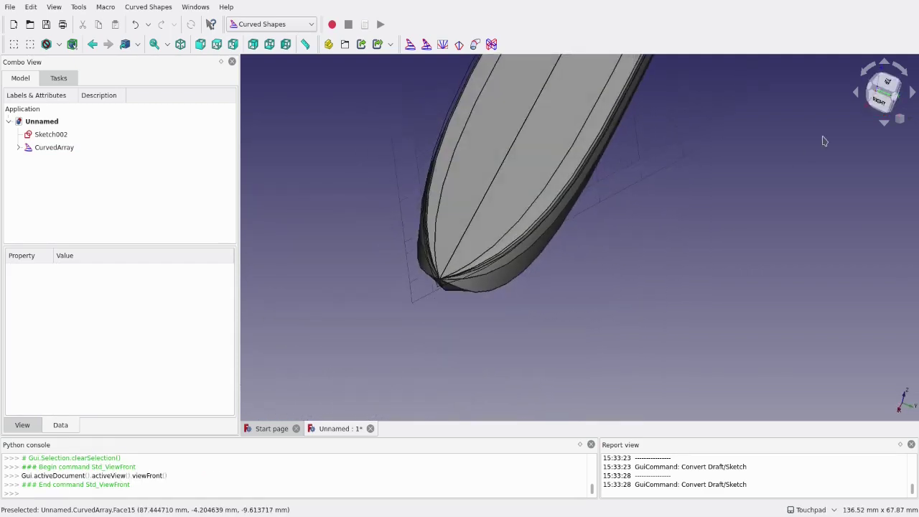
click(887, 84)
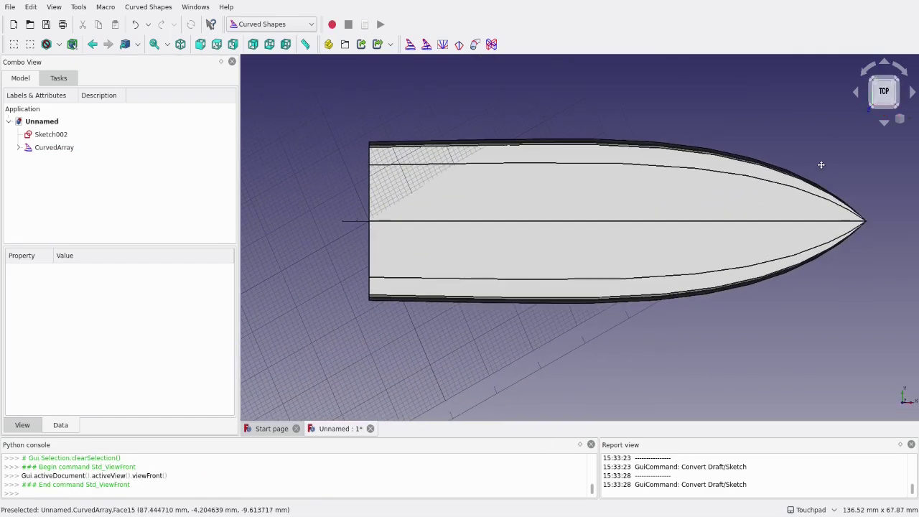
key(0)
click(262, 27)
click(254, 206)
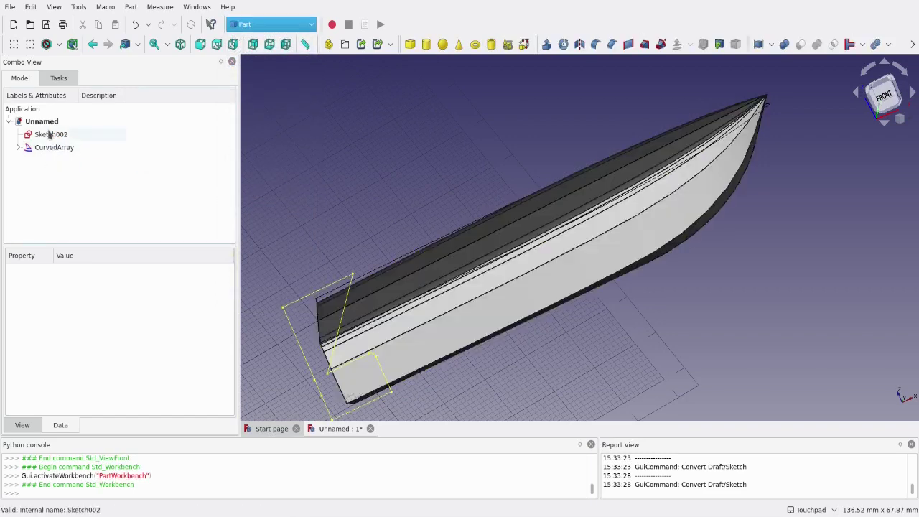
Extrude Sketch002 symmetrically by 40 mm, wider than the measured 29.28 mm hull
click(47, 133)
click(547, 44)
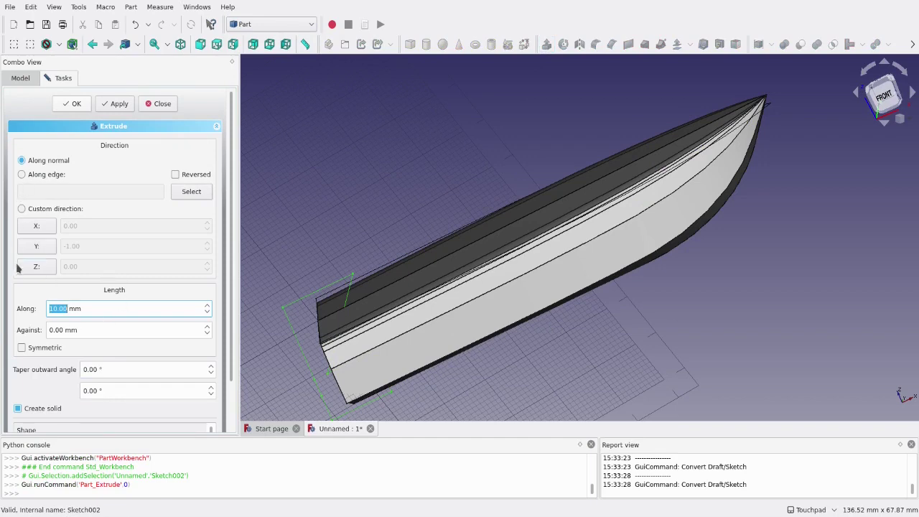
click(21, 348)
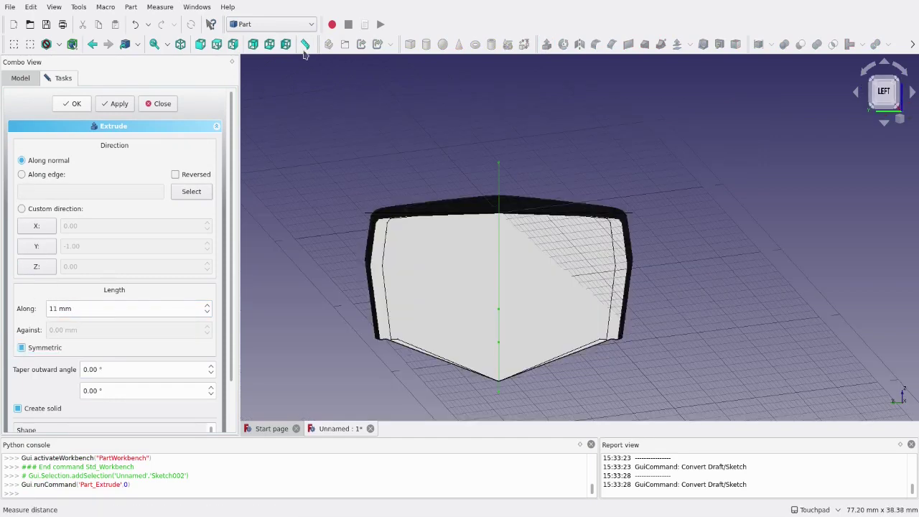
click(305, 45)
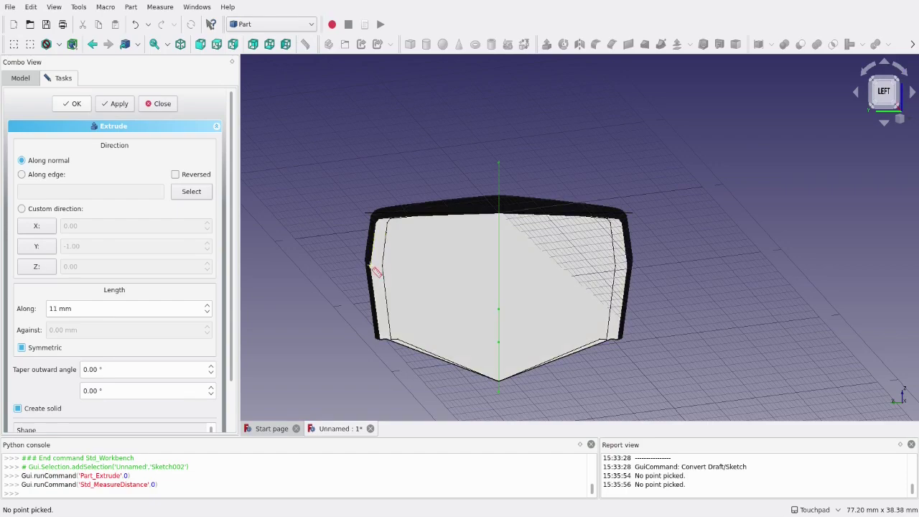
click(371, 267)
click(370, 267)
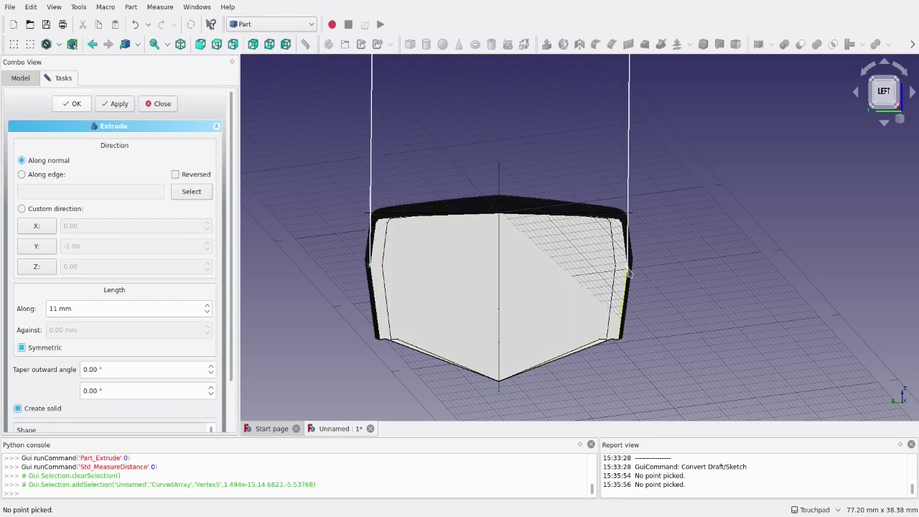
click(627, 280)
scroll(627, 282, down, 2)
scroll(626, 287, down, 3)
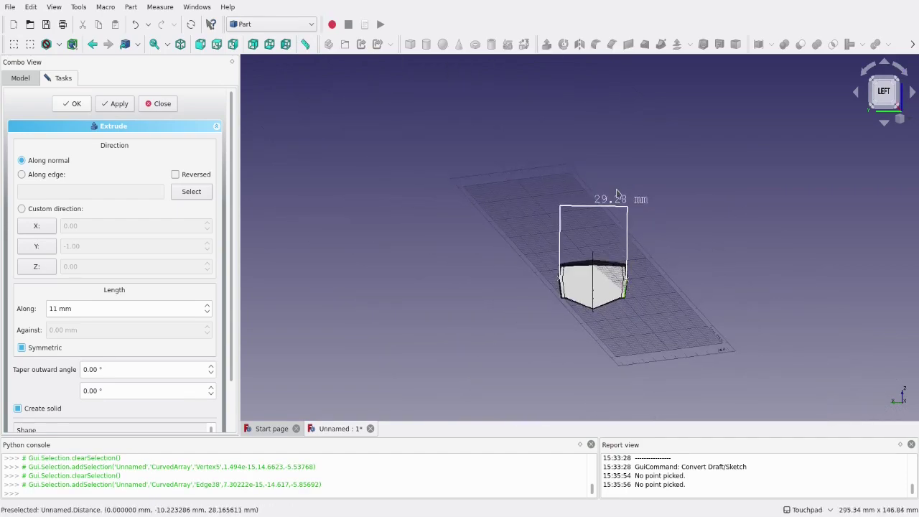
scroll(617, 196, up, 2)
double_click(91, 308)
text(40)
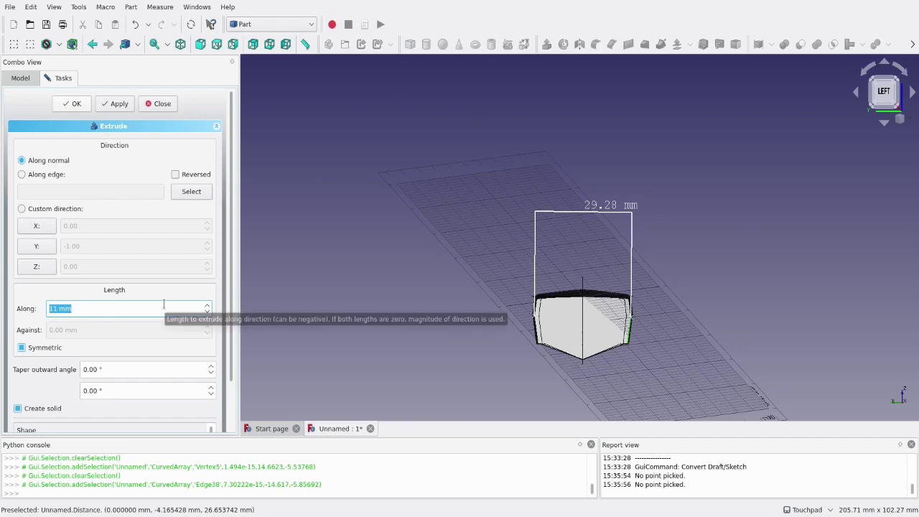
click(70, 103)
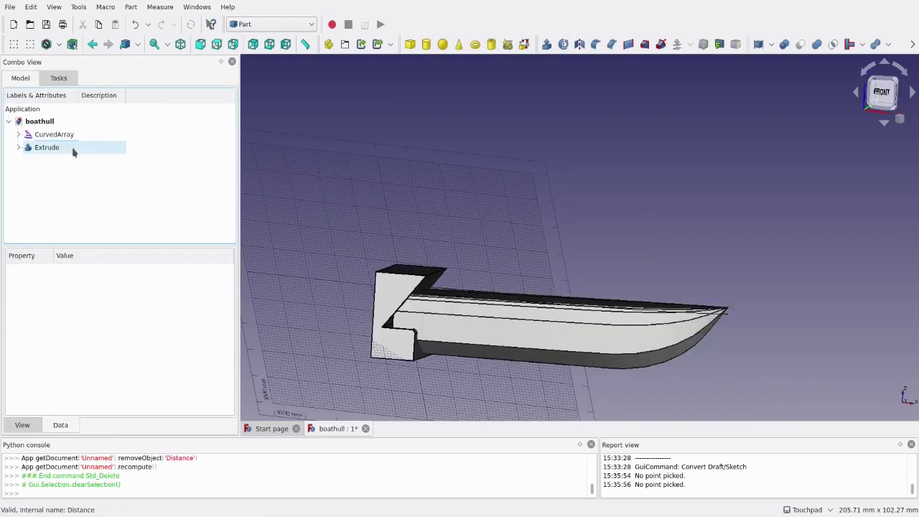
Cut the Extrude block from the CurvedArray hull to form the transom
click(70, 134)
ctrl+click(61, 148)
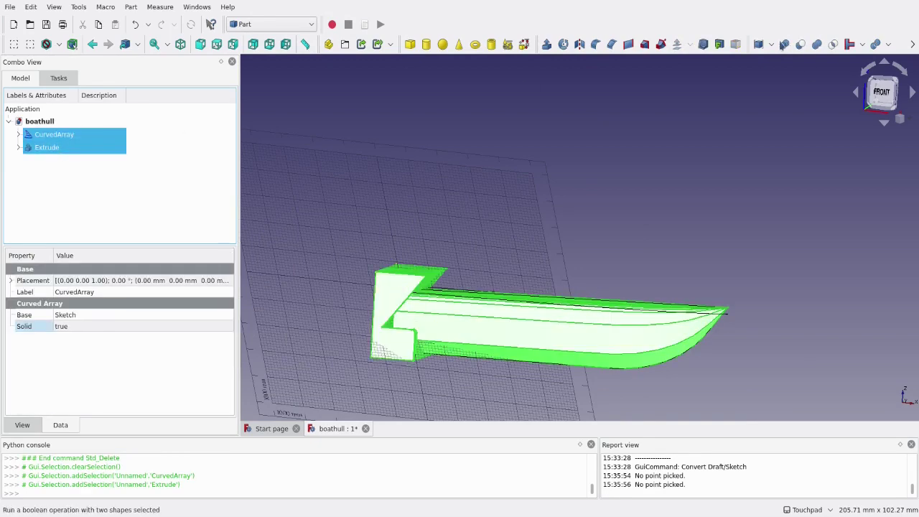
click(801, 44)
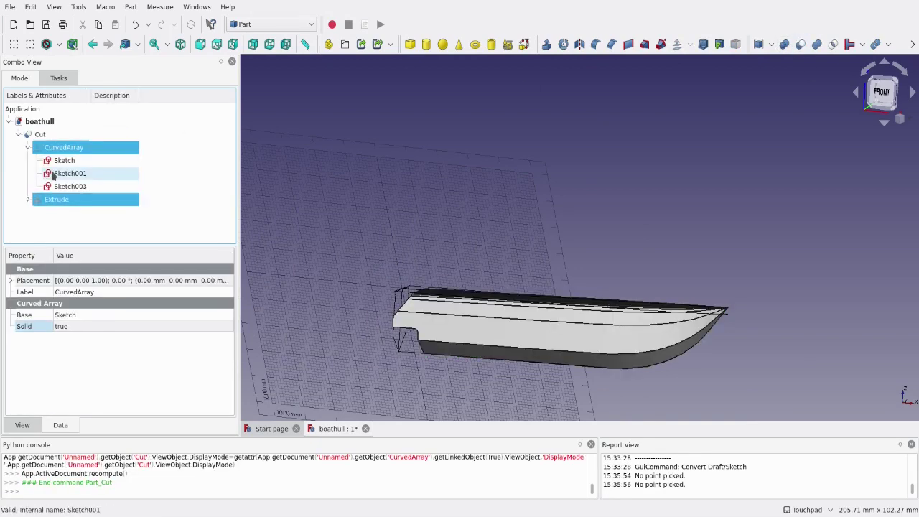
Hide the Sketch, Sketch001 and Sketch003 profile sketches
click(64, 161)
shift+click(79, 187)
key(space)
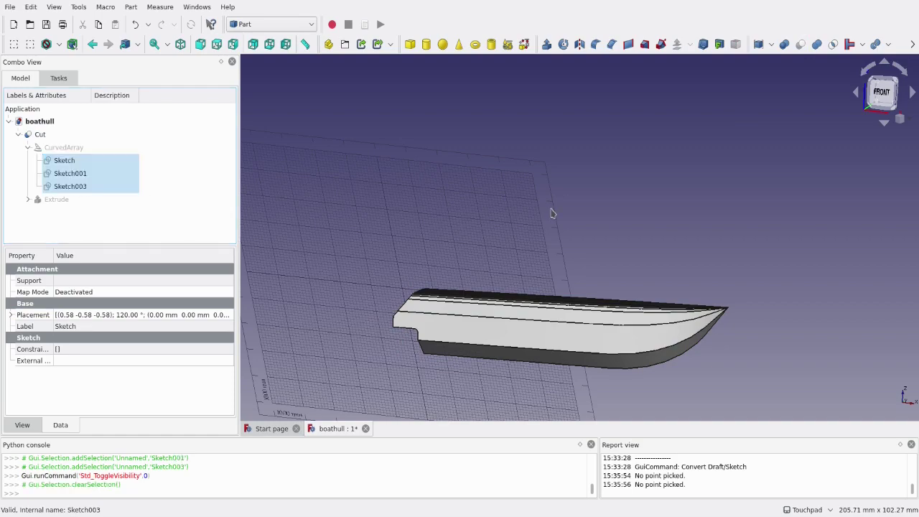
mouse_move(550, 212)
alt+mouse_down()
mouse_move(561, 160)
mouse_move(659, 153)
mouse_move(667, 206)
mouse_move(570, 252)
mouse_move(517, 232)
mouse_move(403, 215)
alt+mouse_up()
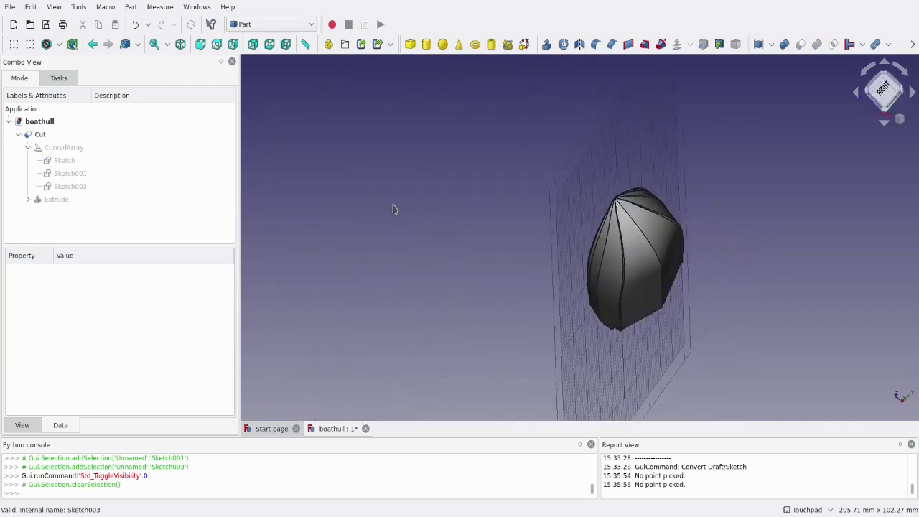
mouse_move(36, 146)
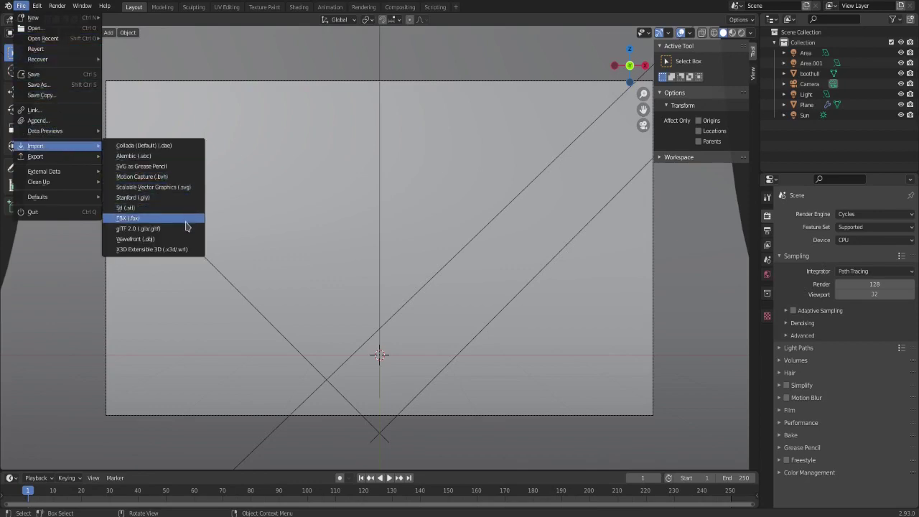
Import boathull.stl into Blender at scale 0.07
click(143, 207)
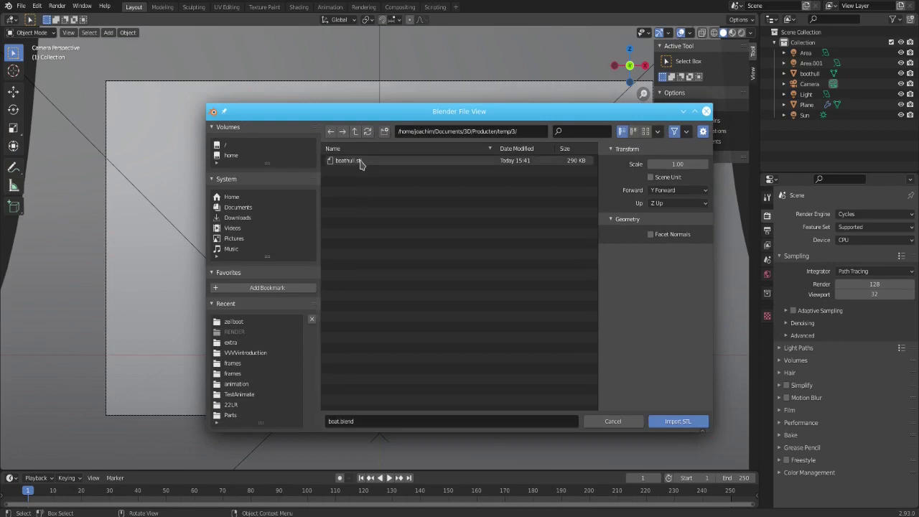
click(361, 162)
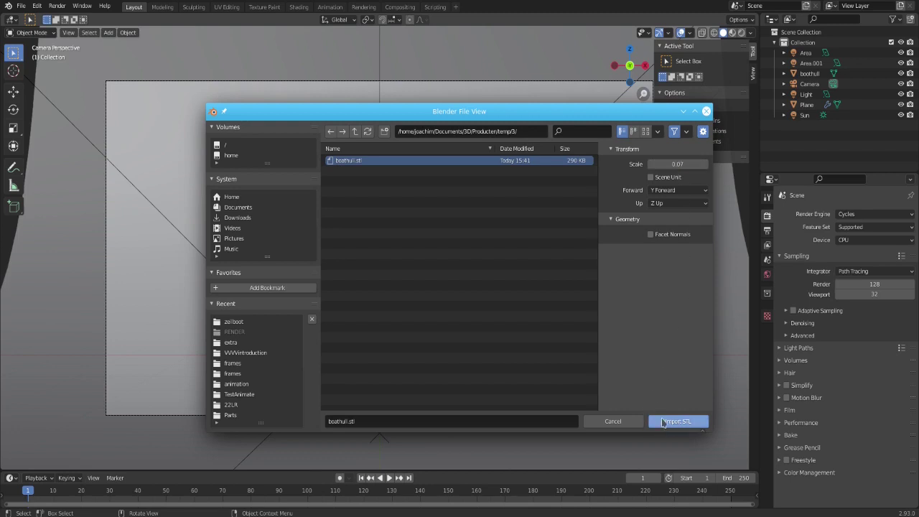
click(655, 422)
Move the hull into the camera frame, duplicate it, tilt it 10.4° about X, and render
scroll(451, 354, down, 1)
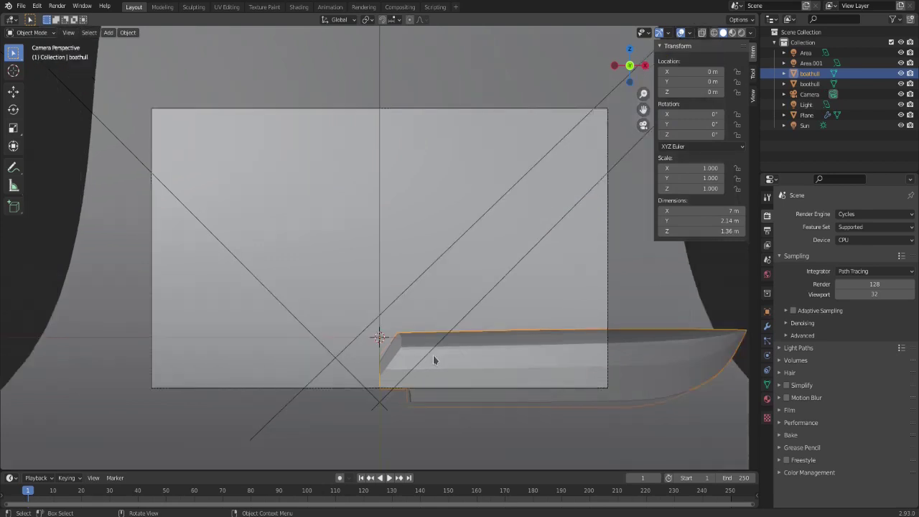
scroll(433, 359, down, 1)
key(g)
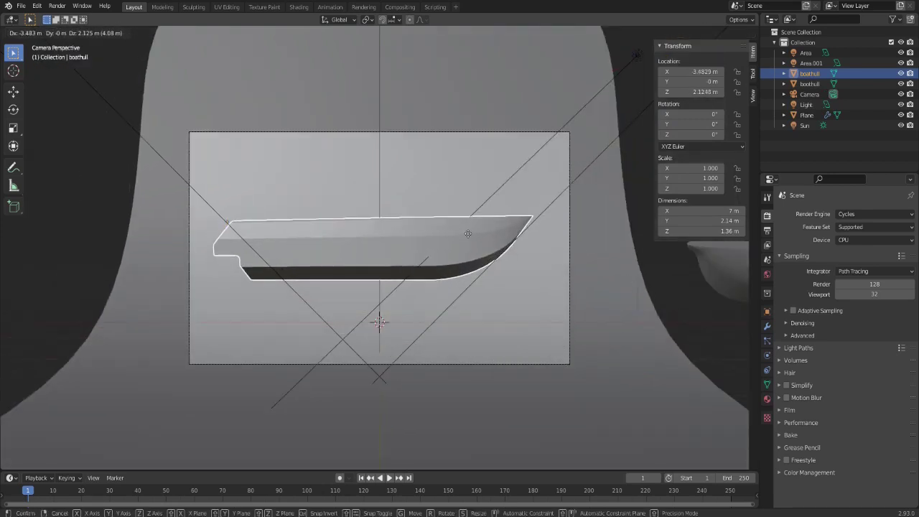
click(477, 228)
key(shift+d)
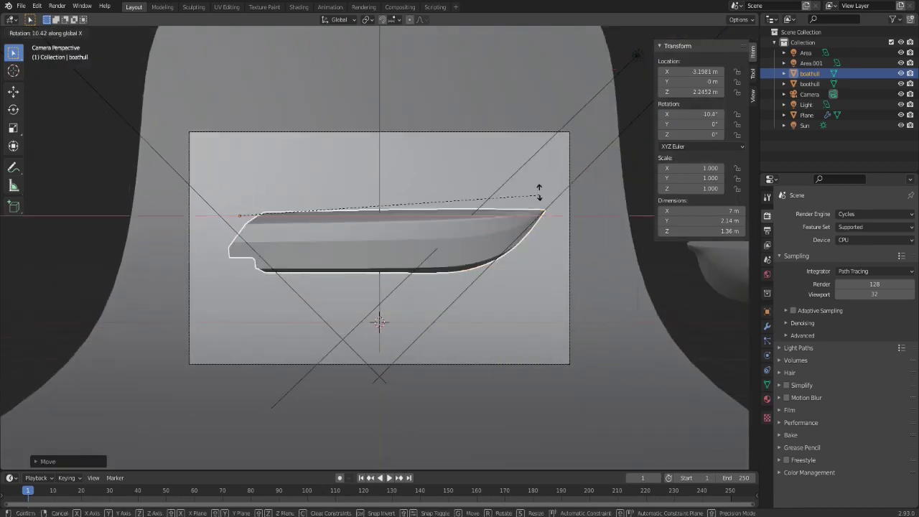
key(r)
click(441, 268)
middle_drag(441, 268, 379, 301)
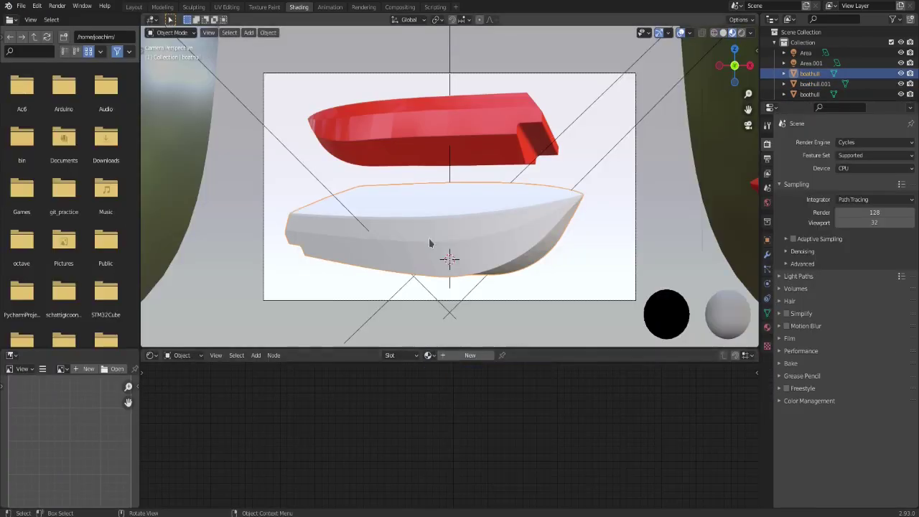
key(F12)
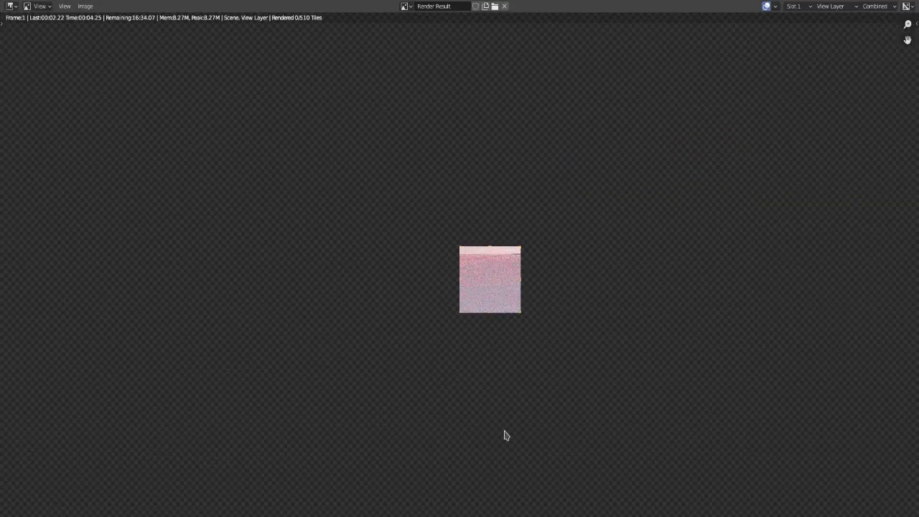